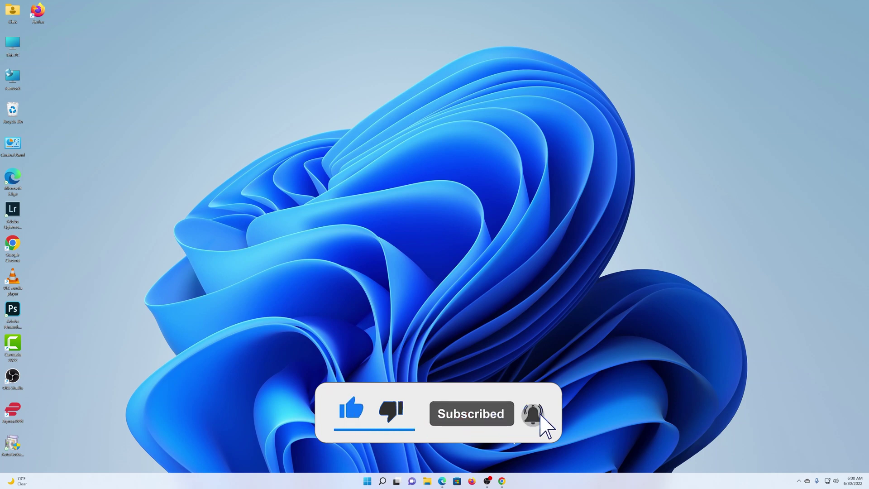
# Launch Google Chrome from the taskbar.
pyautogui.click(502, 482)
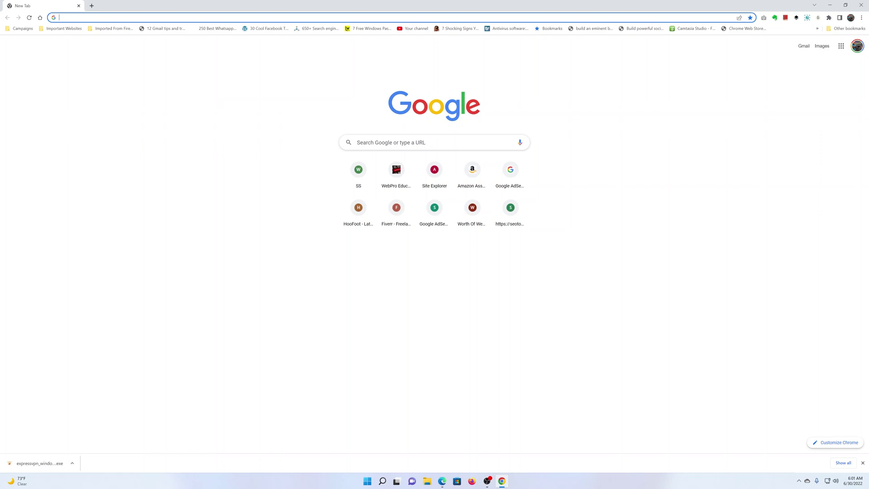
# Load the python.org website and go to its Downloads page.
pyautogui.write('pythonn.org')
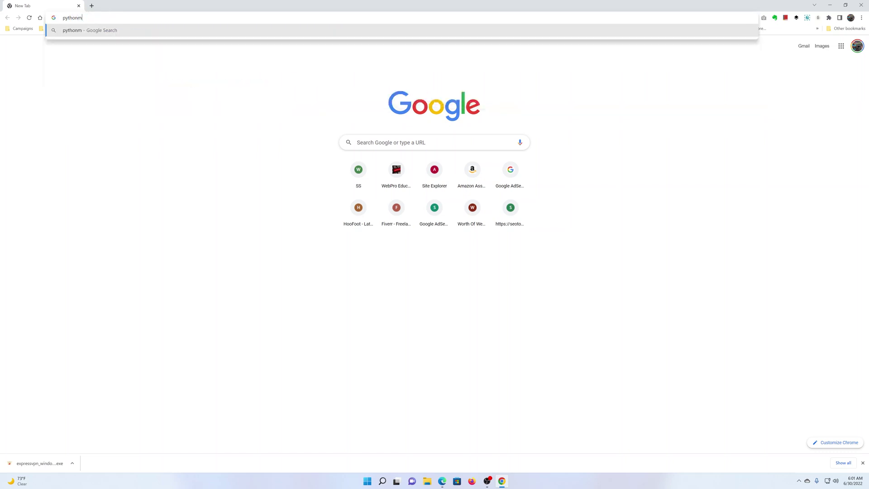
pyautogui.press('Return')
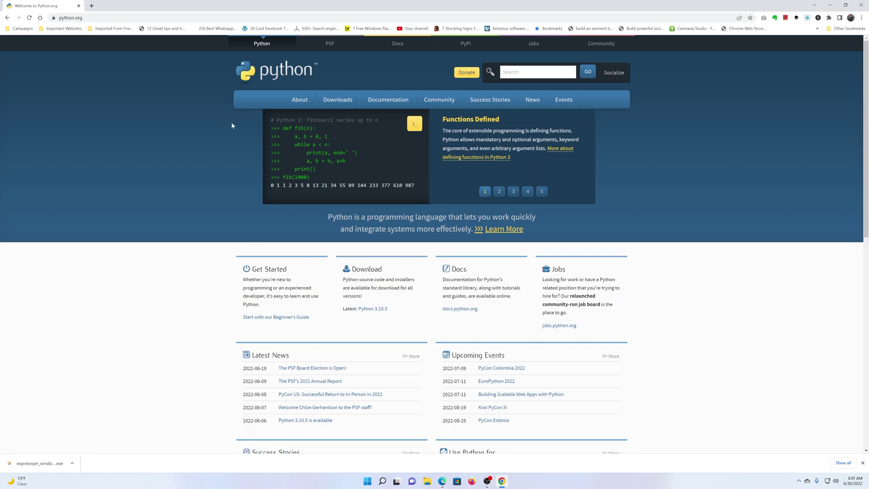
pyautogui.moveTo(335, 100)
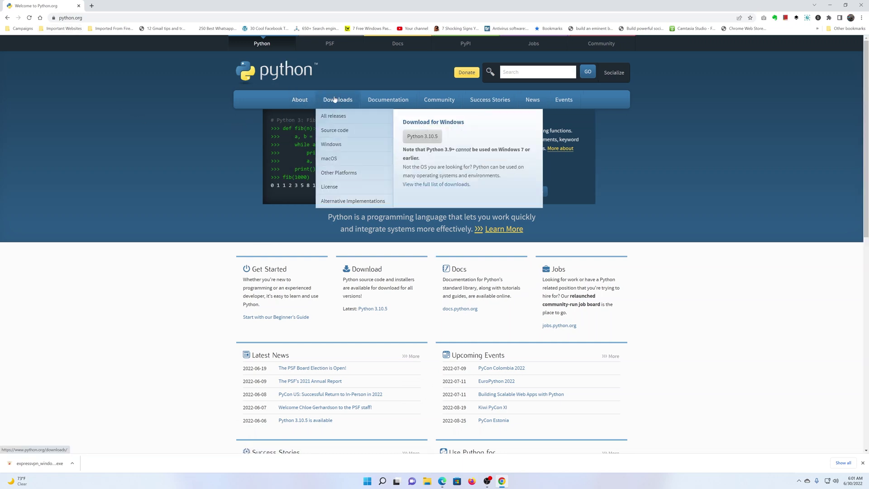
pyautogui.click(335, 99)
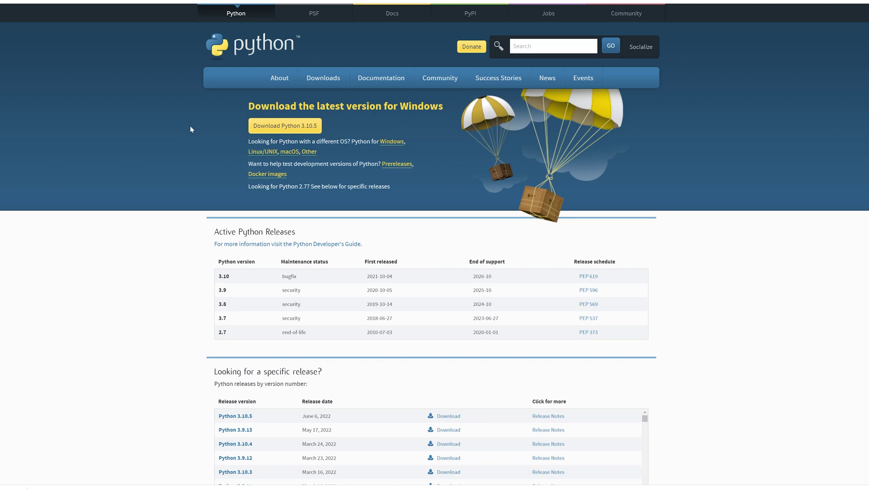
# Download the Python 3.10.5 installer, saving python-3.10.5-amd64.exe to the Downloads folder.
pyautogui.click(284, 127)
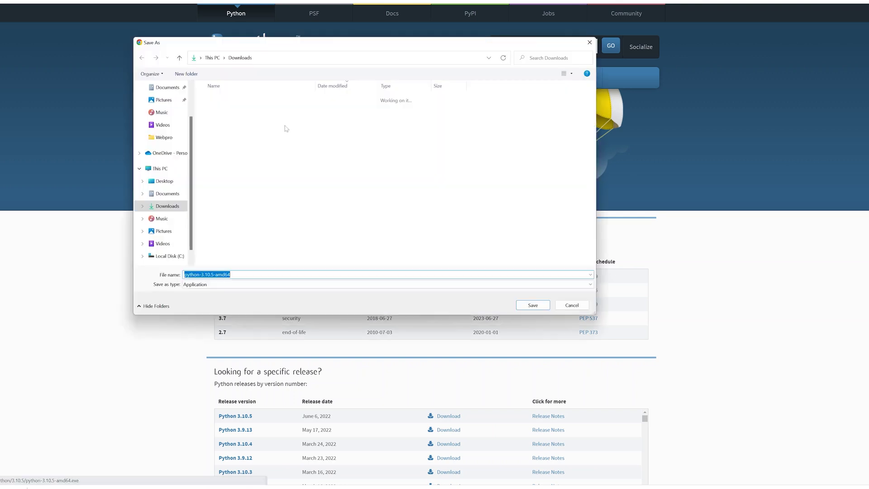
pyautogui.moveTo(328, 47); pyautogui.dragTo(377, 87)
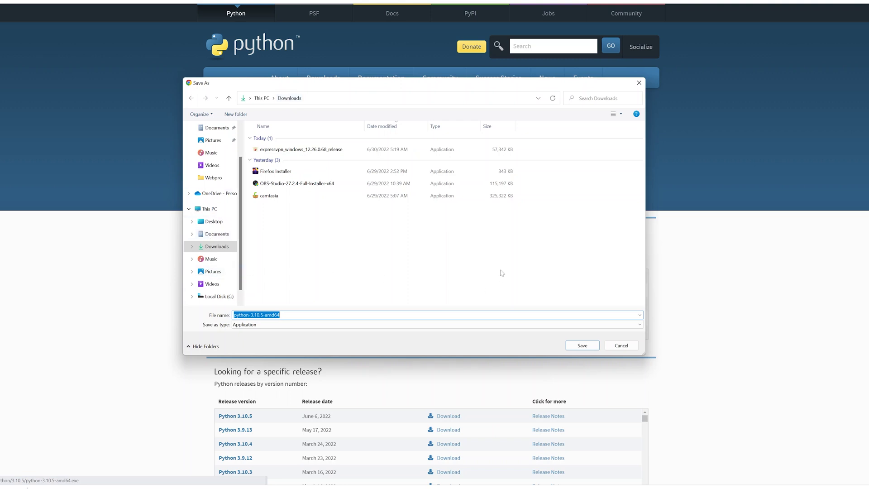
pyautogui.click(587, 349)
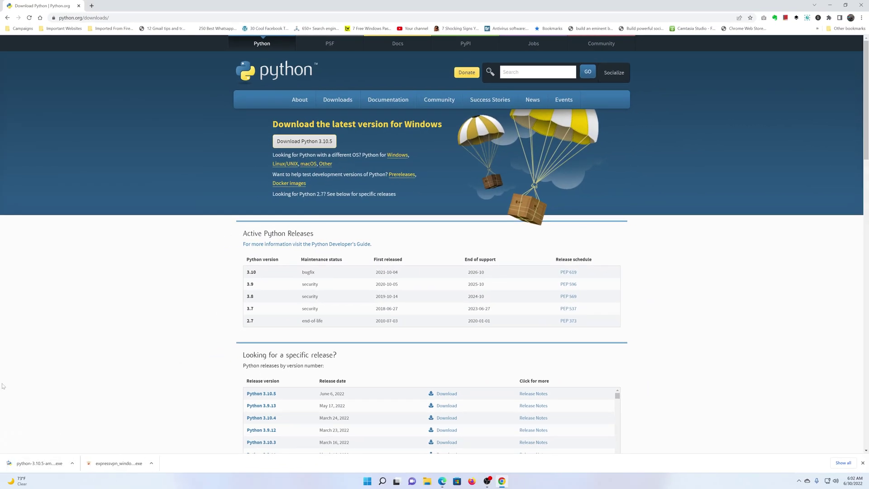
# Select python-3.10.5-amd64 in File Explorer's Downloads folder and minimize Chrome.
pyautogui.click(72, 464)
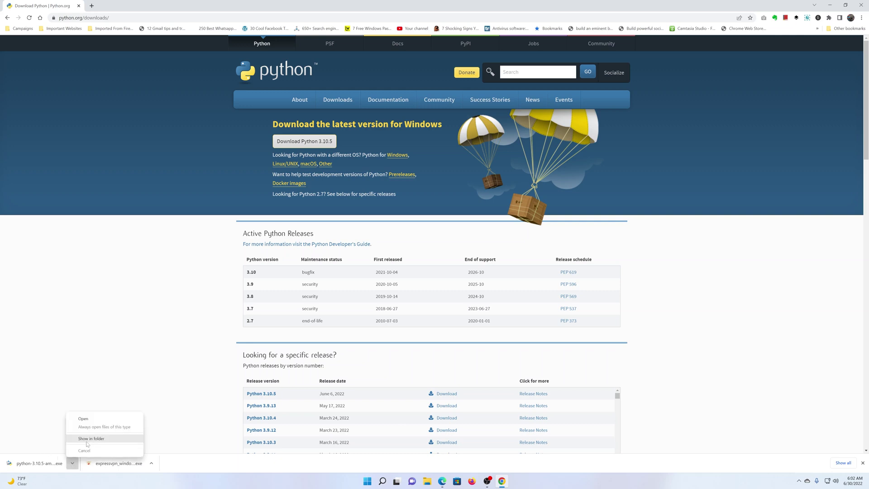
pyautogui.click(286, 481)
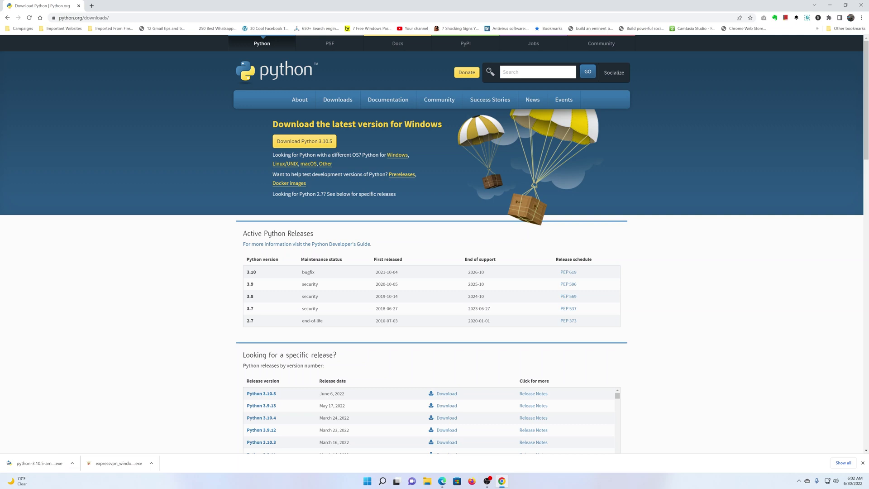
pyautogui.click(425, 483)
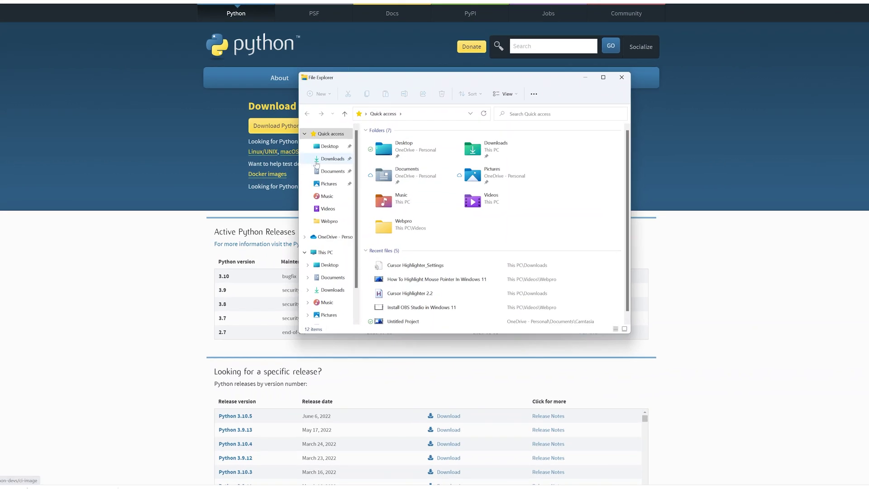
pyautogui.click(316, 160)
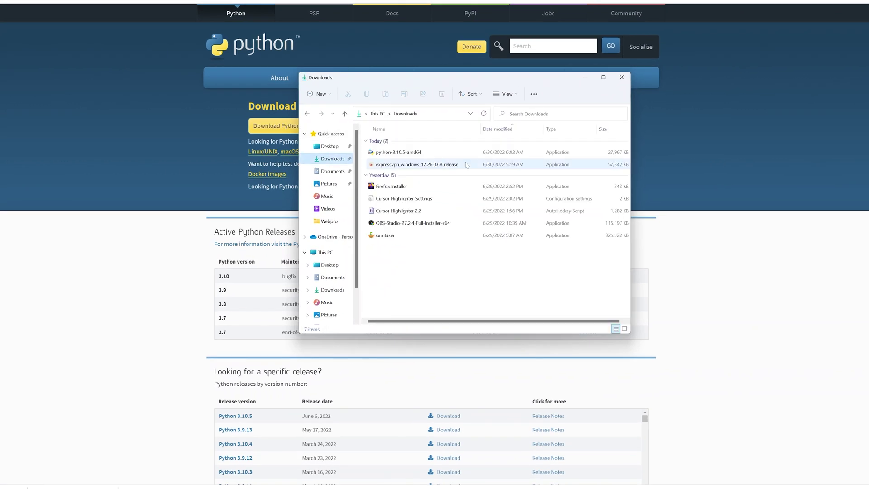
pyautogui.click(464, 157)
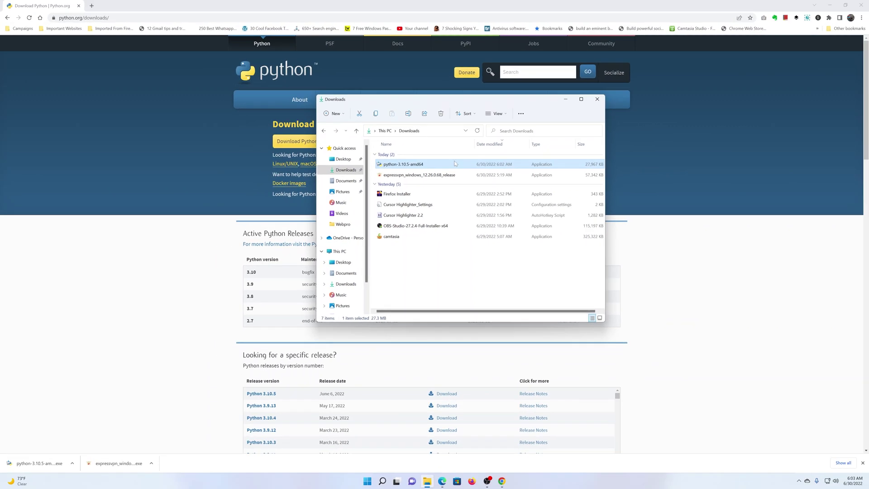
pyautogui.click(831, 6)
pyautogui.click(831, 6)
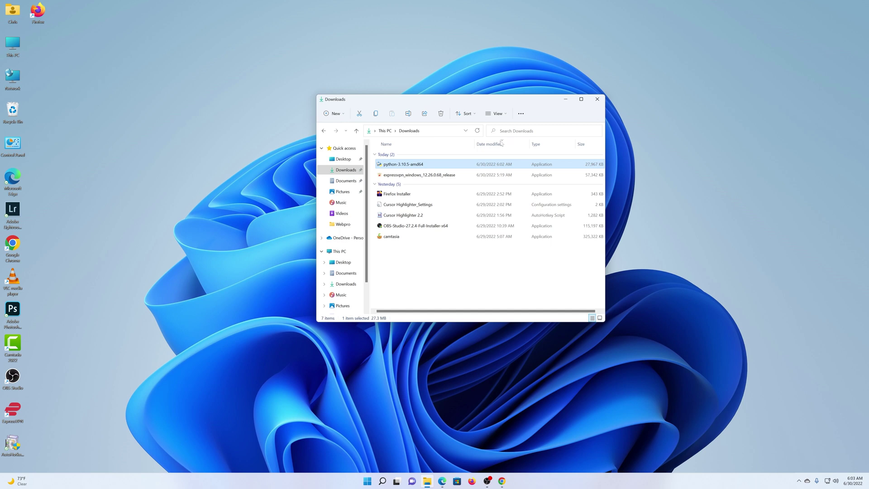
# Run python-3.10.5-amd64, choose Customize installation, and keep all optional features.
pyautogui.doubleClick(426, 167)
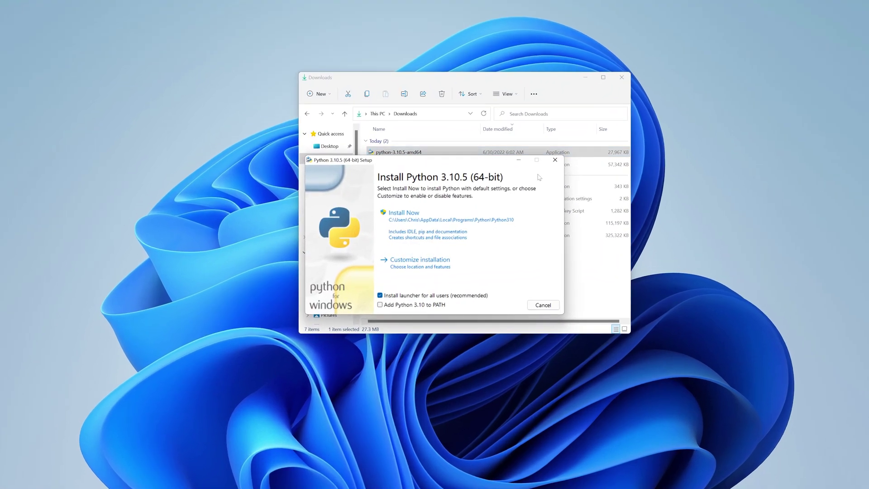
pyautogui.click(586, 78)
pyautogui.click(586, 77)
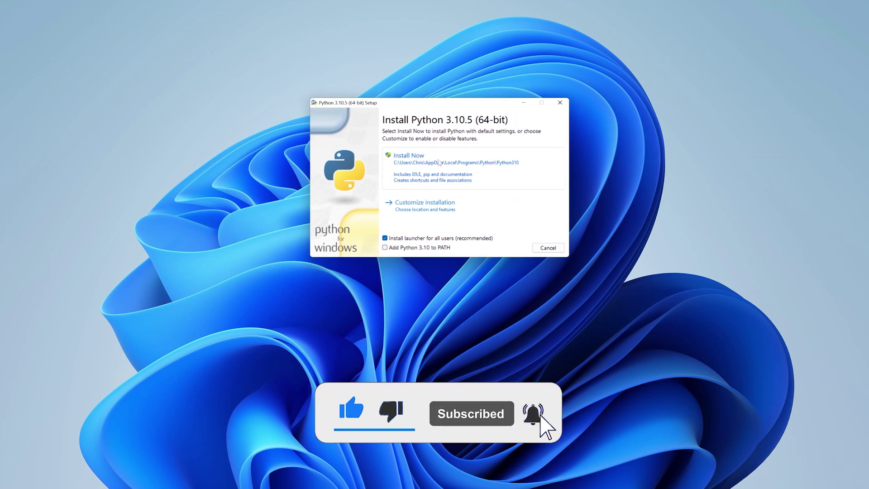
pyautogui.click(491, 209)
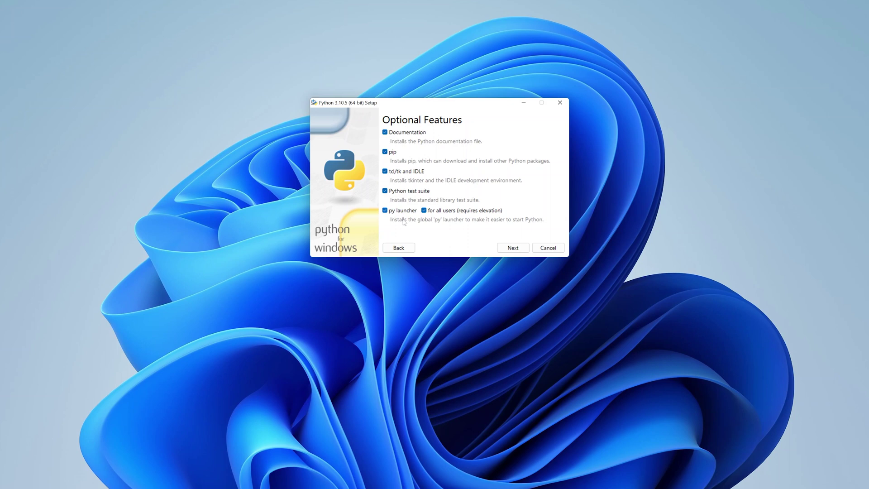
pyautogui.click(502, 251)
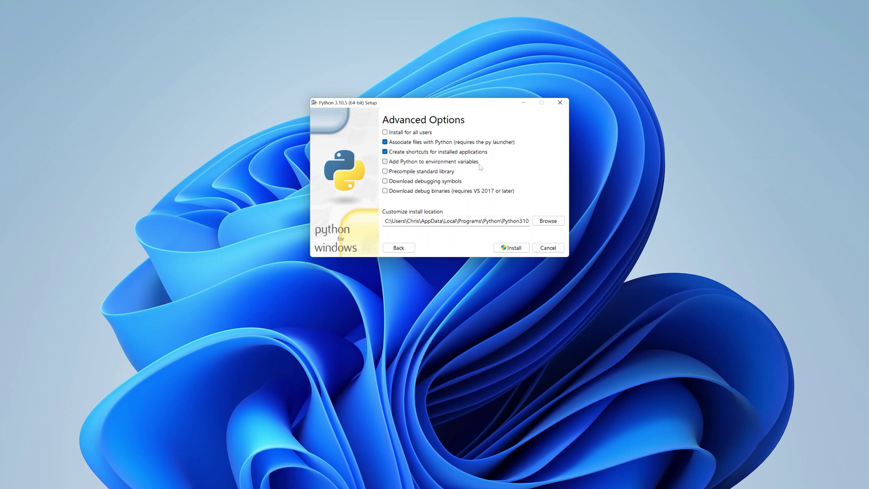
# Tick Install for all users and Add Python to environment variables, then select Python310 in the path.
pyautogui.click(385, 132)
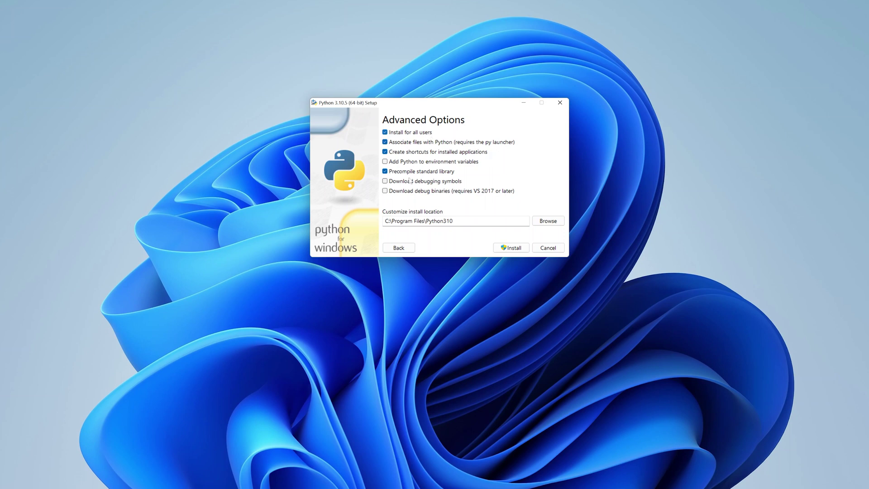
pyautogui.click(386, 162)
pyautogui.click(453, 221)
# Copy the folder name Python310 from the install location path.
pyautogui.hotkey('ctrl', 'shift', 'Left')
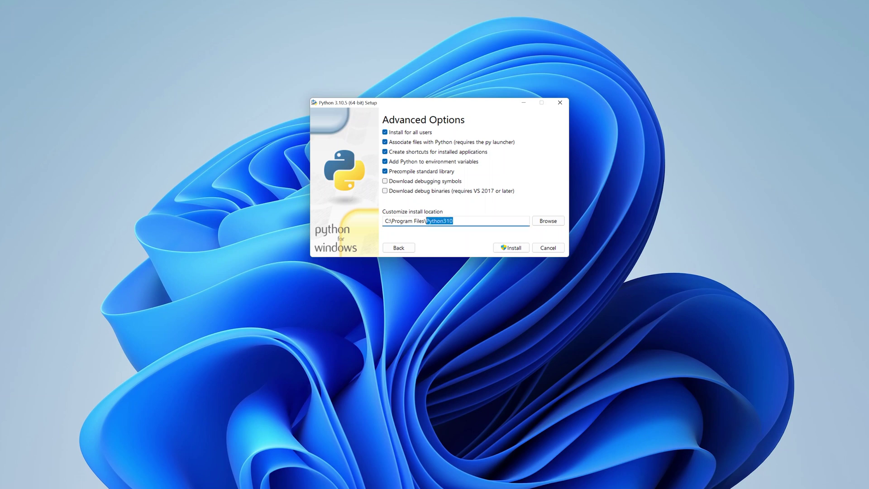
pyautogui.rightClick(435, 220)
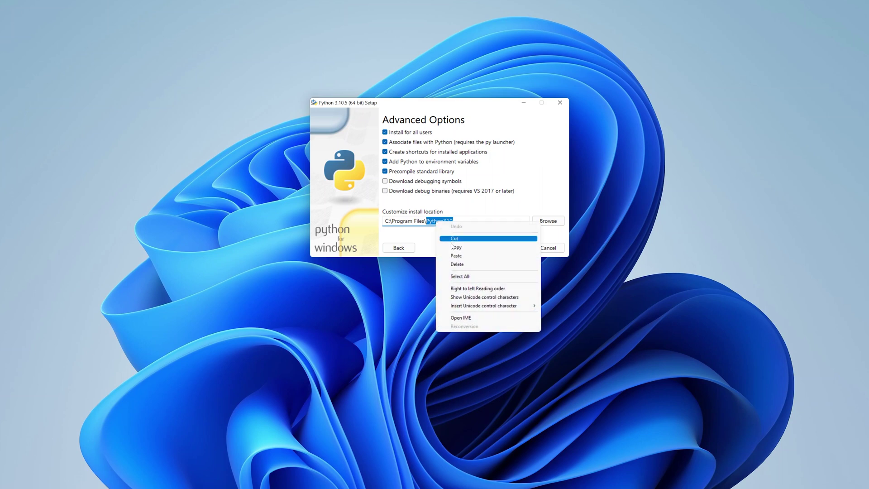
pyautogui.click(453, 248)
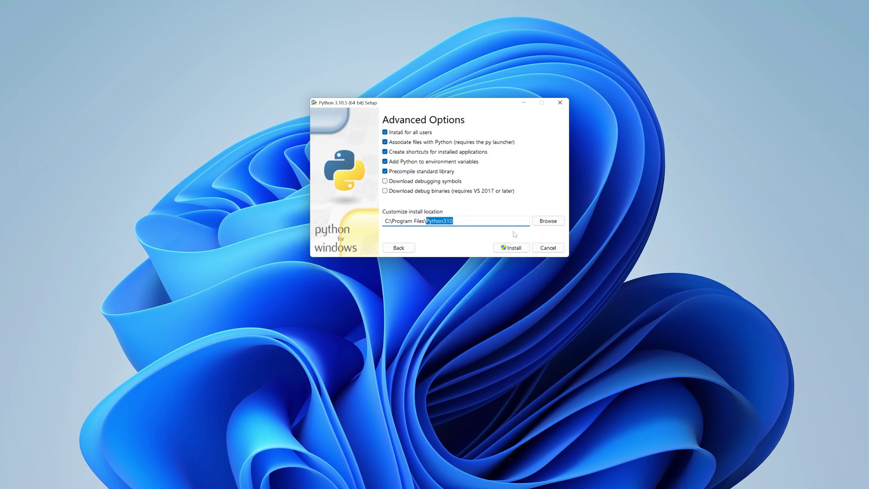
# Create a new C:\Python310 folder as the install location and start the installation.
pyautogui.click(542, 224)
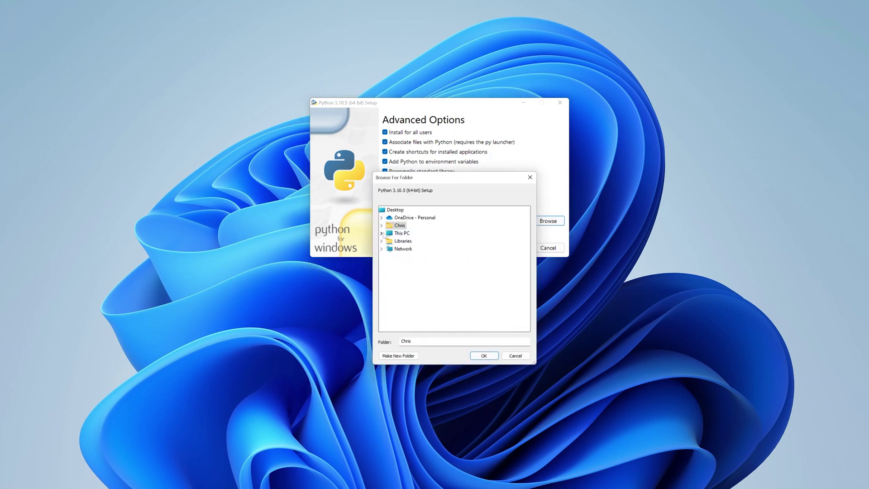
pyautogui.click(382, 233)
pyautogui.doubleClick(416, 288)
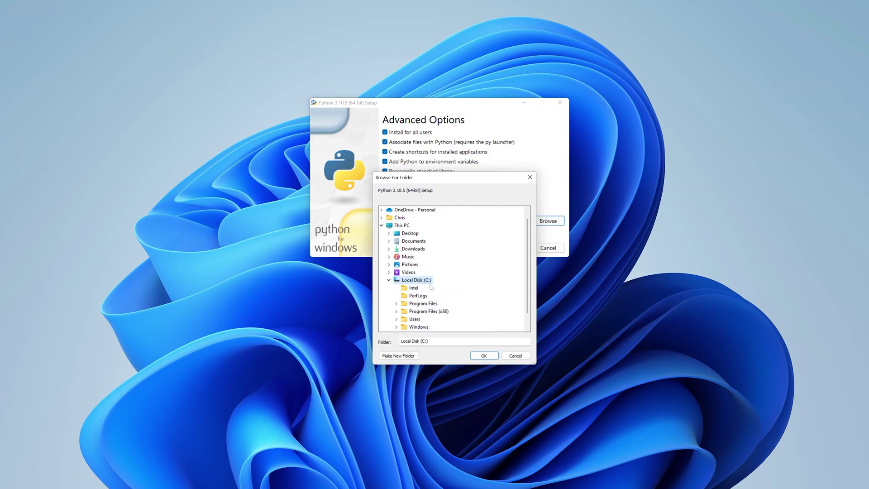
pyautogui.click(396, 356)
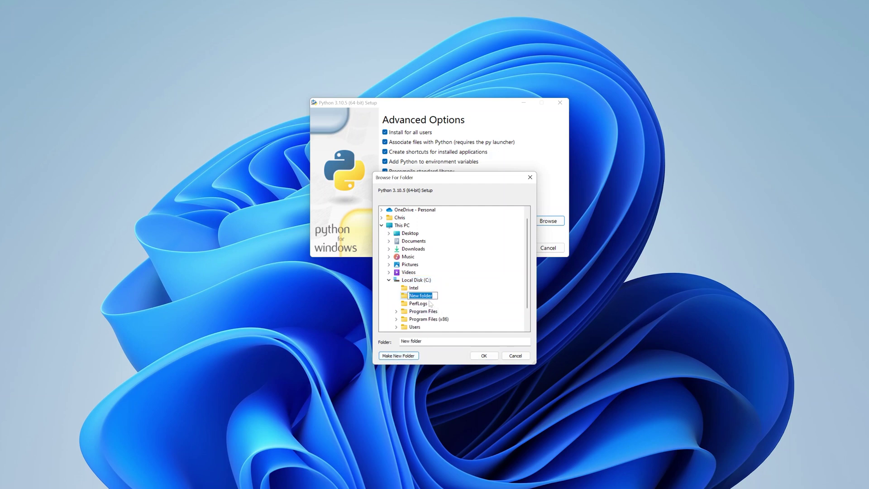
pyautogui.rightClick(432, 297)
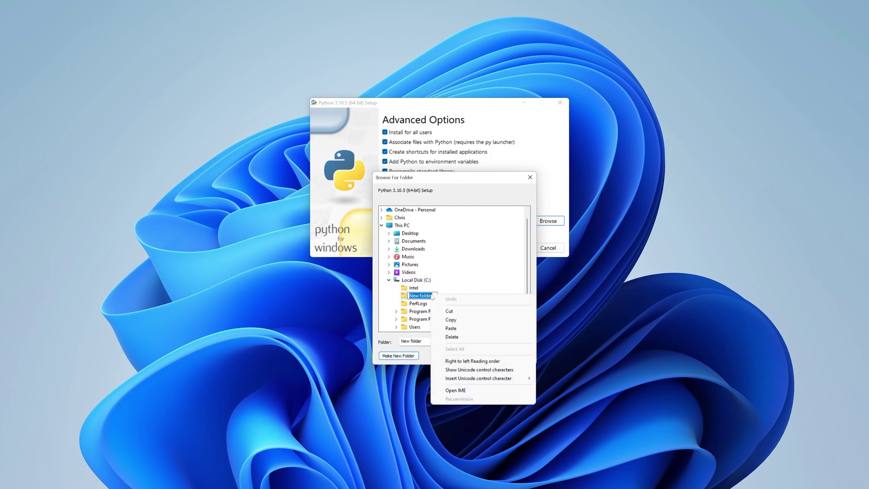
pyautogui.click(453, 328)
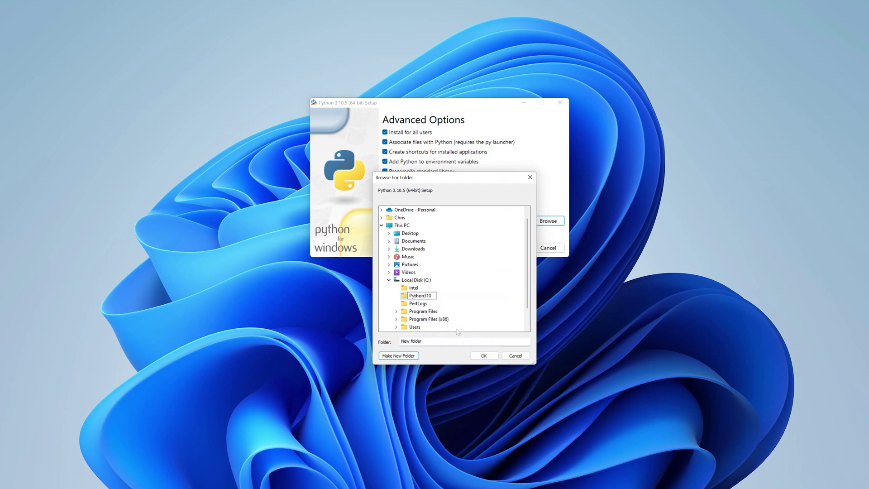
pyautogui.click(485, 356)
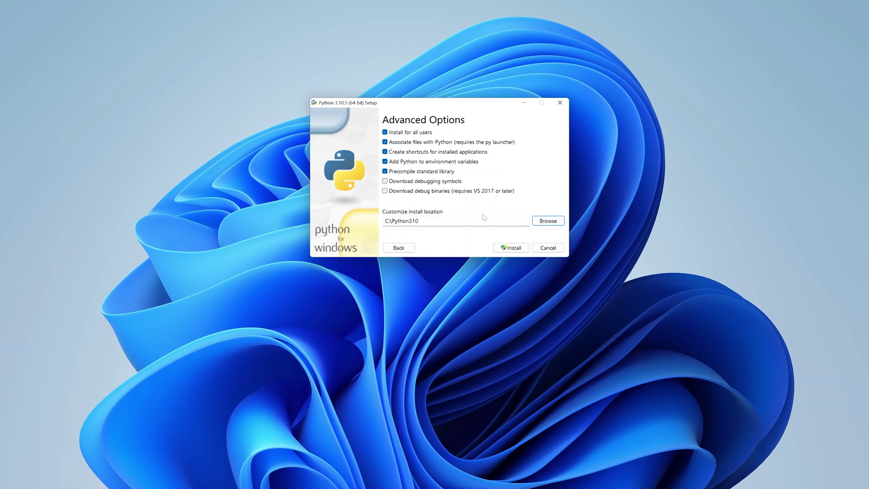
pyautogui.click(511, 248)
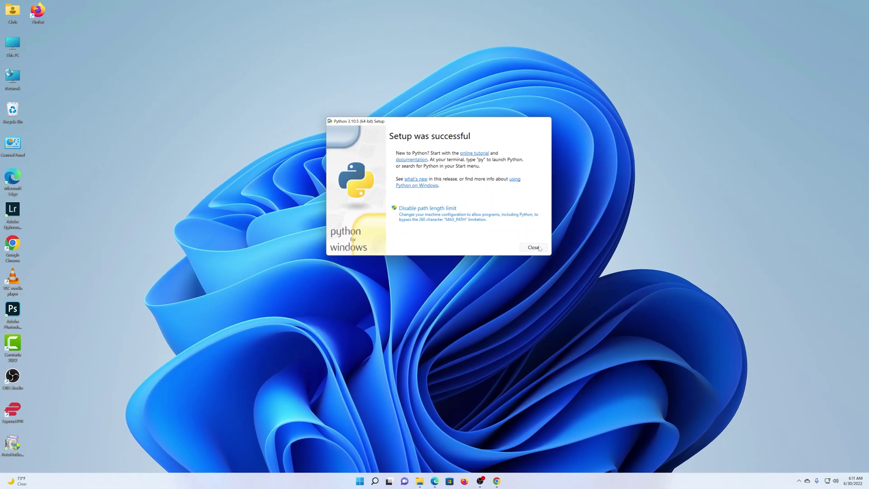
# Close Python 3.10.5 Setup once it reports Setup was successful.
pyautogui.click(548, 248)
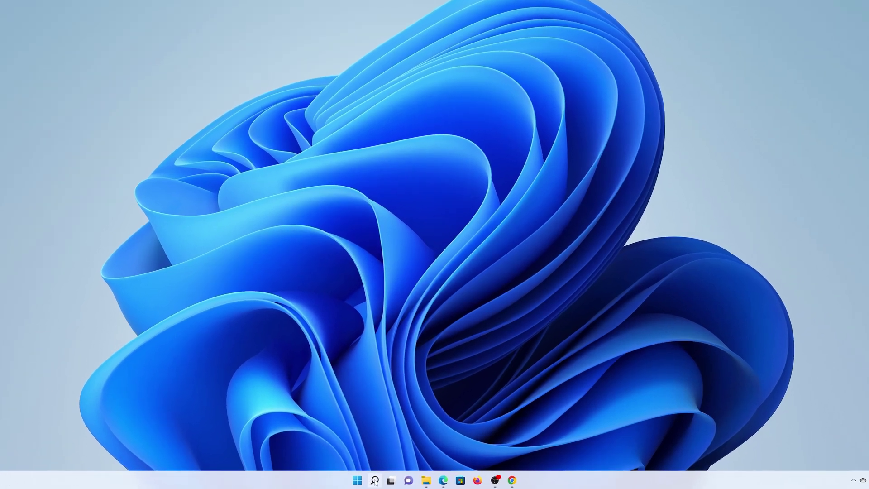
# Find Command Prompt by searching cmd, centre its window, and run python.
pyautogui.click(382, 481)
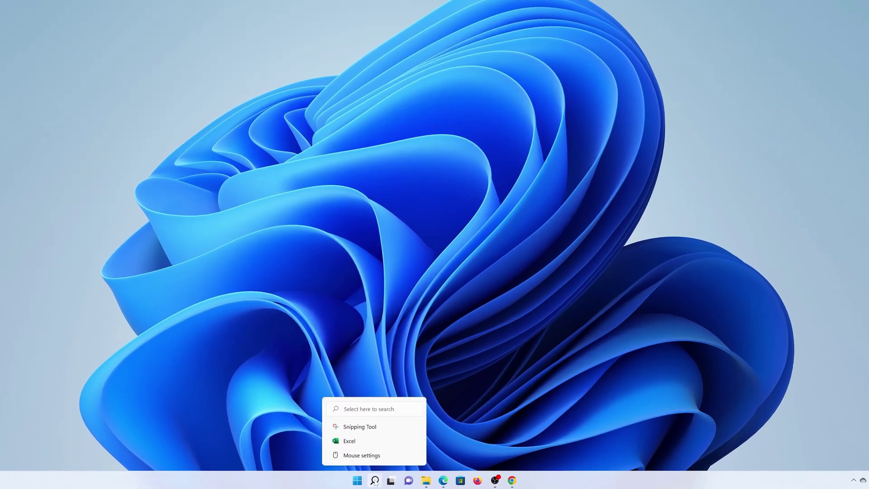
pyautogui.click(375, 481)
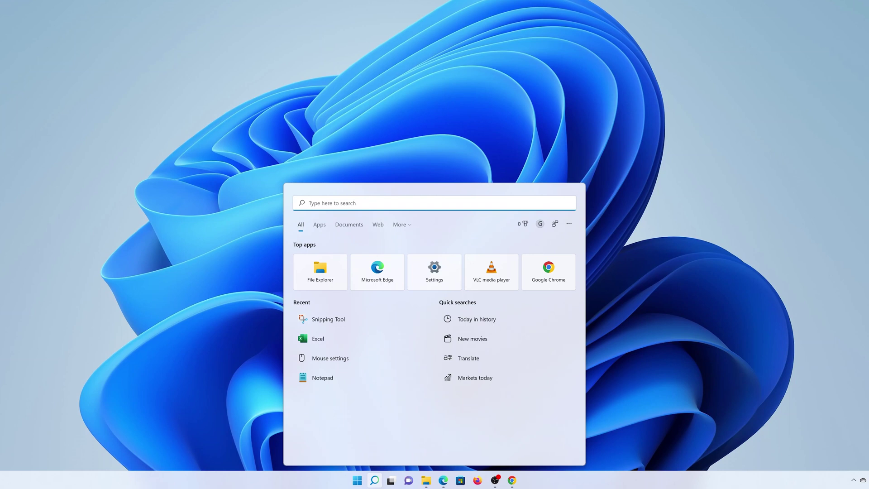
pyautogui.write('cmd')
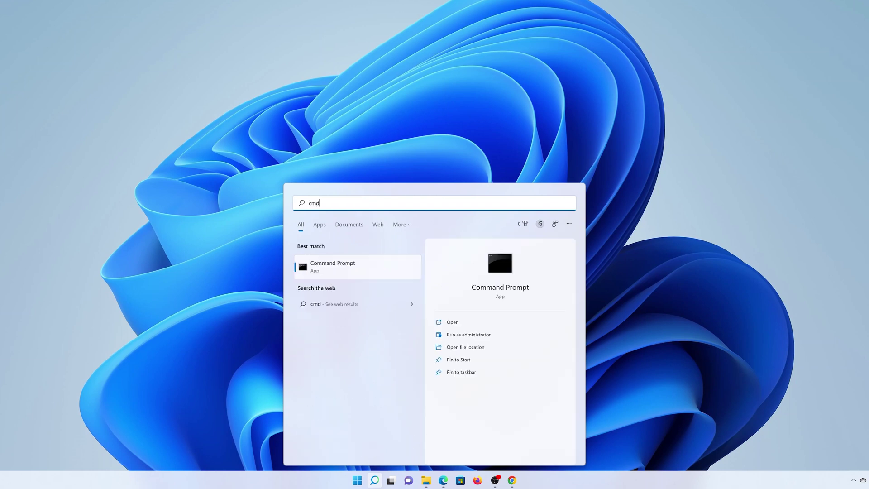
pyautogui.click(346, 267)
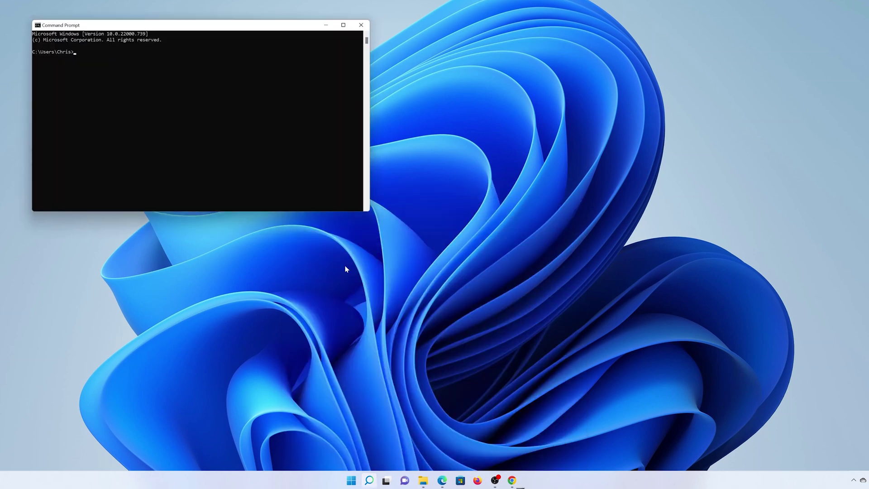
pyautogui.moveTo(249, 86); pyautogui.dragTo(427, 114)
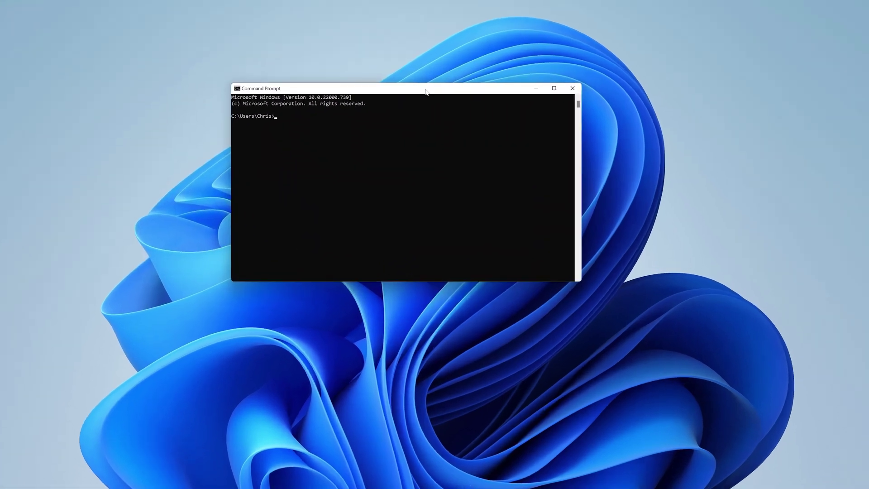
pyautogui.write('python')
pyautogui.press('Return')
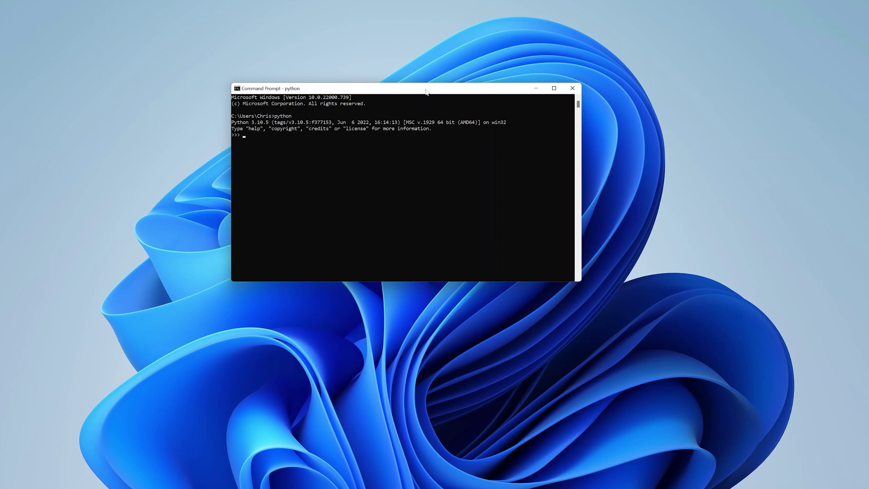
# Run print("We Love You! Subscribe!") at the Python prompt to output the message.
pyautogui.press('Return')
pyautogui.press('Return')
pyautogui.write('print("We Love You! Subscribe!")')
pyautogui.press('Return')
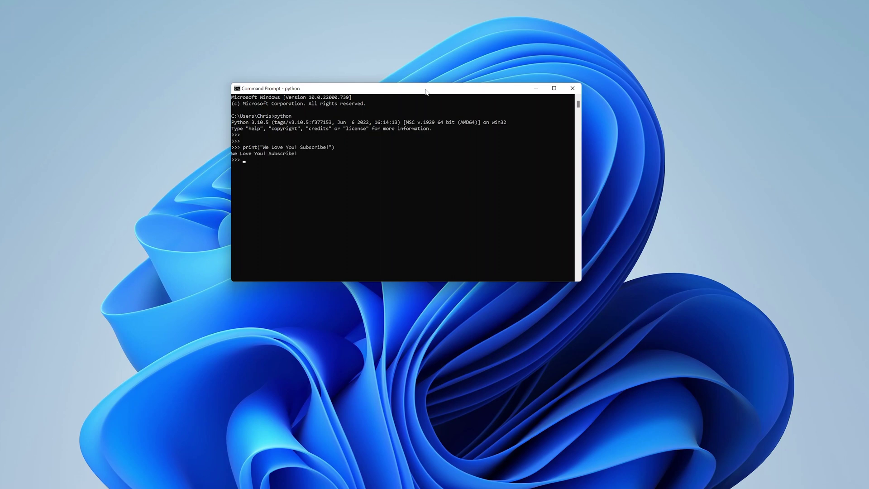